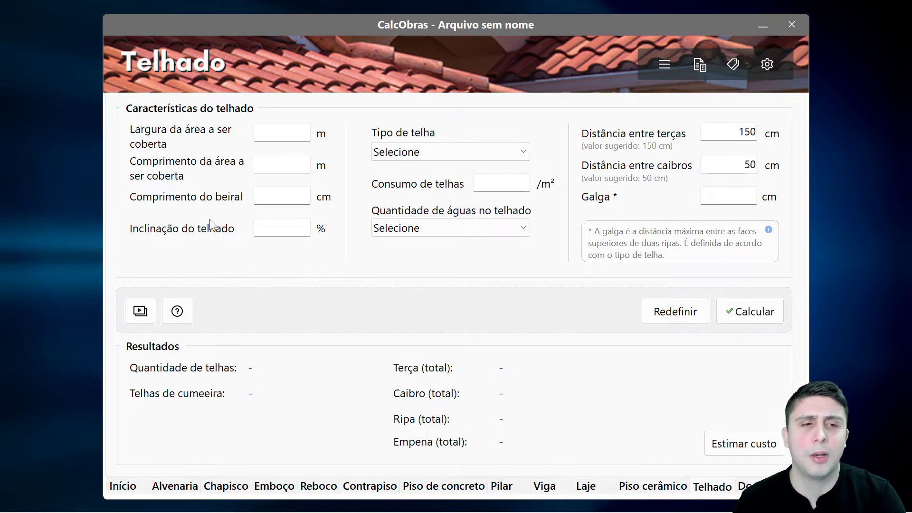
# - Enter the roof dimensions: 5 m width, 5 m length, 40 cm eave length and 10% slope
pyautogui.click(282, 133)
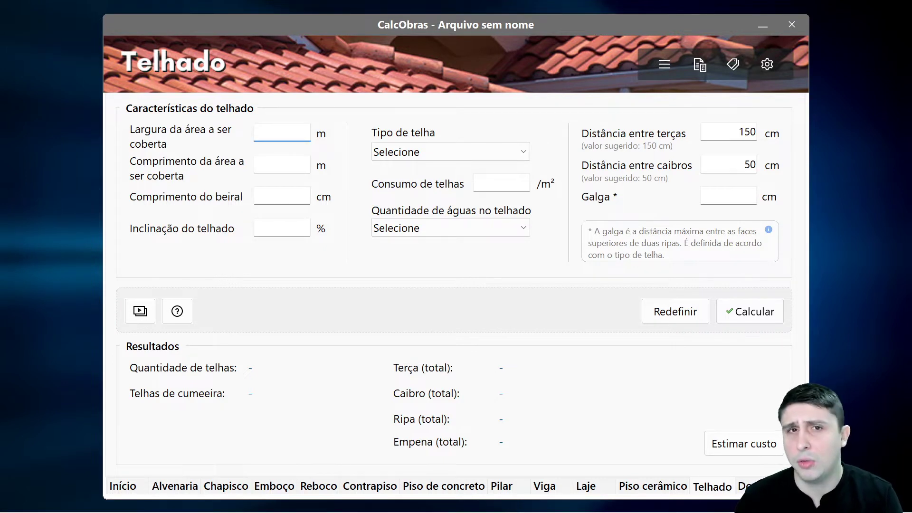
pyautogui.click(281, 165)
pyautogui.write('5')
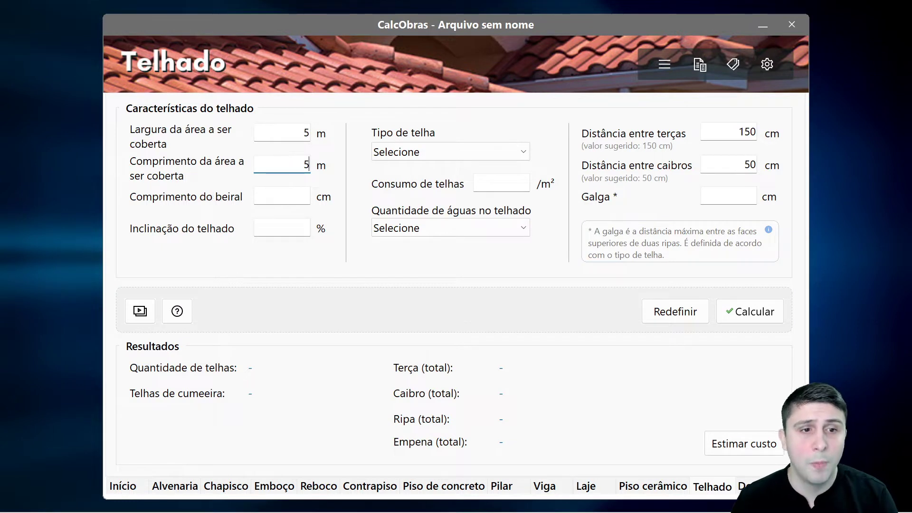
pyautogui.click(282, 196)
pyautogui.write('40')
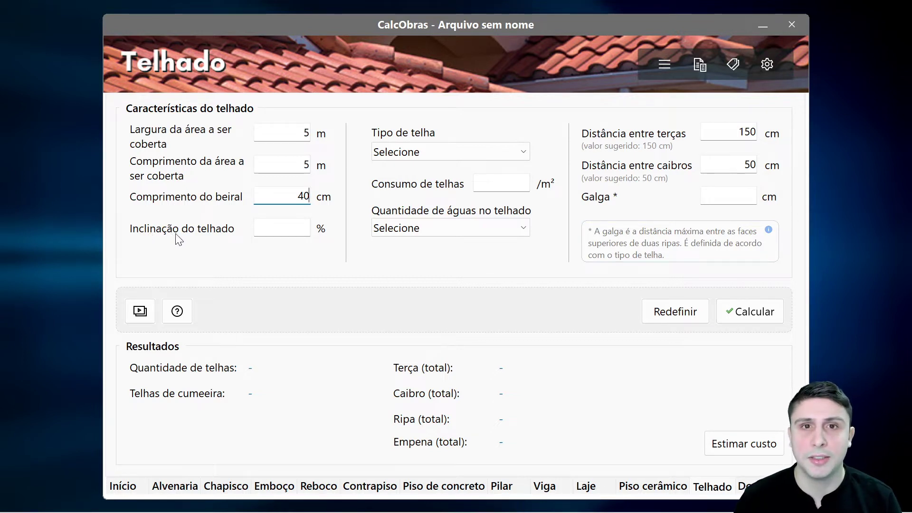
pyautogui.click(280, 229)
pyautogui.write('10')
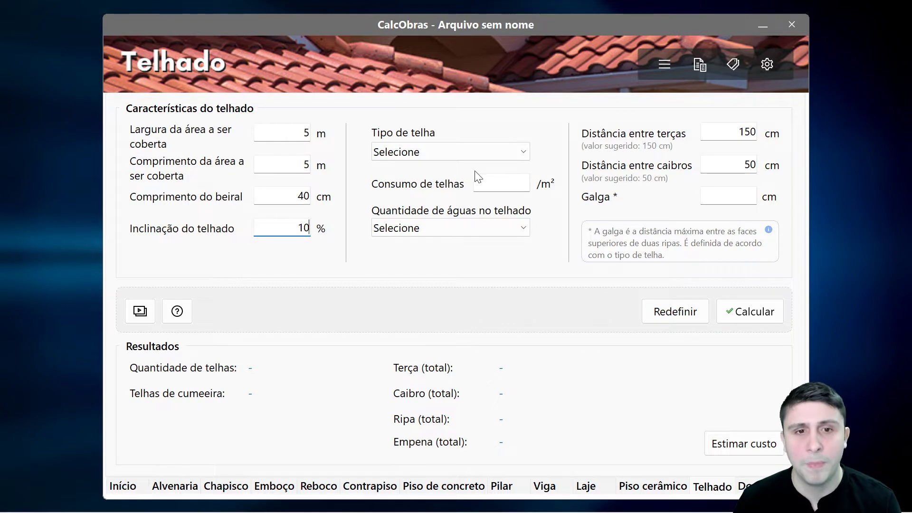
# - Choose the Romana tile type and set the number of roof slopes (águas) to 2
pyautogui.click(478, 157)
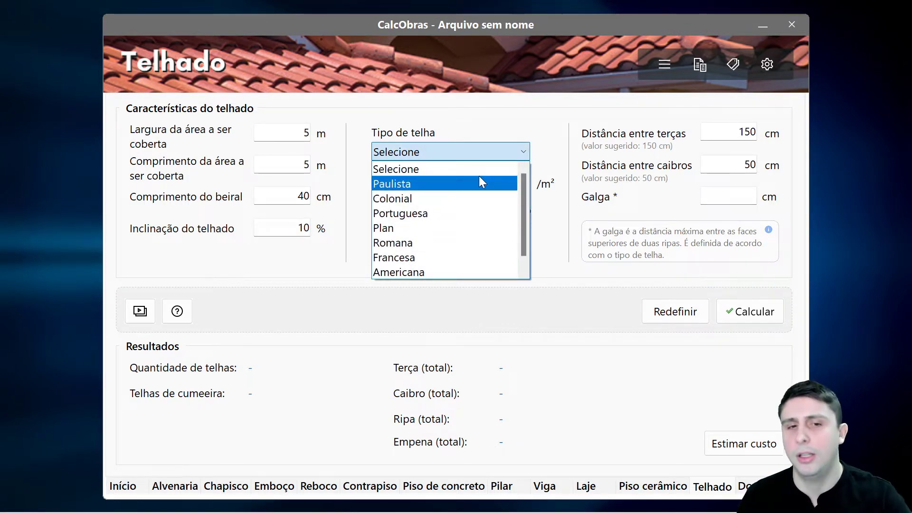
pyautogui.click(425, 245)
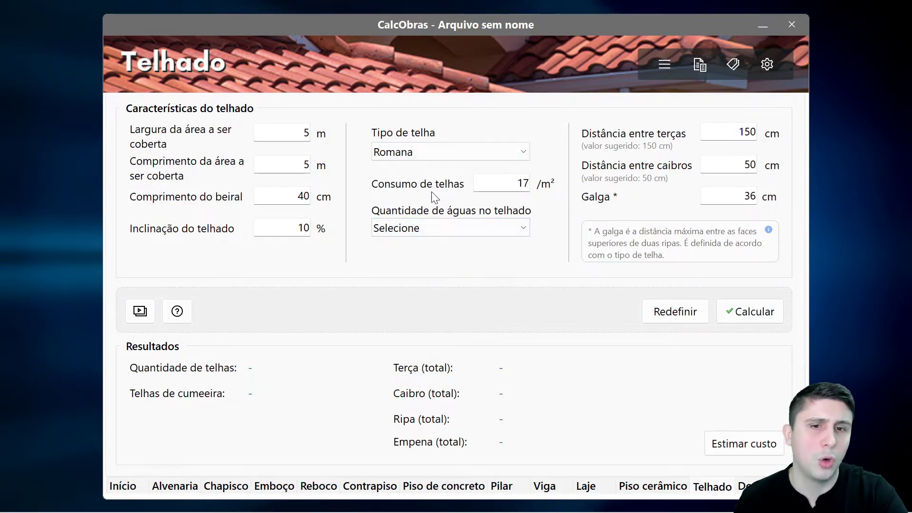
pyautogui.click(438, 229)
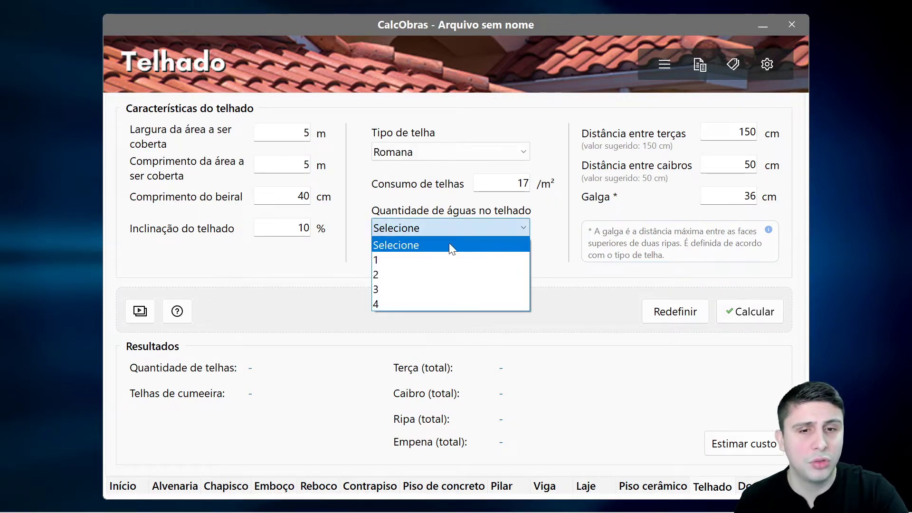
pyautogui.click(403, 274)
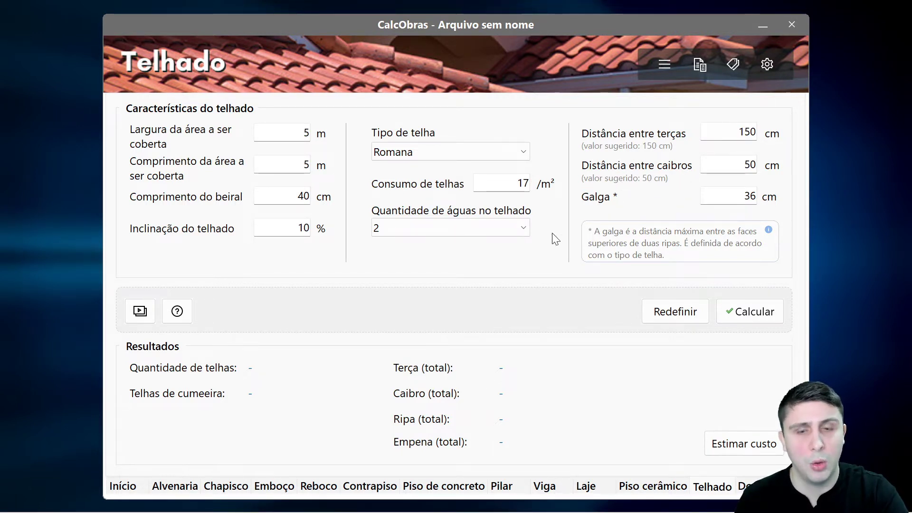
# - Consult the roof help diagrams, close them, and calculate the roof's material quantities
pyautogui.click(177, 311)
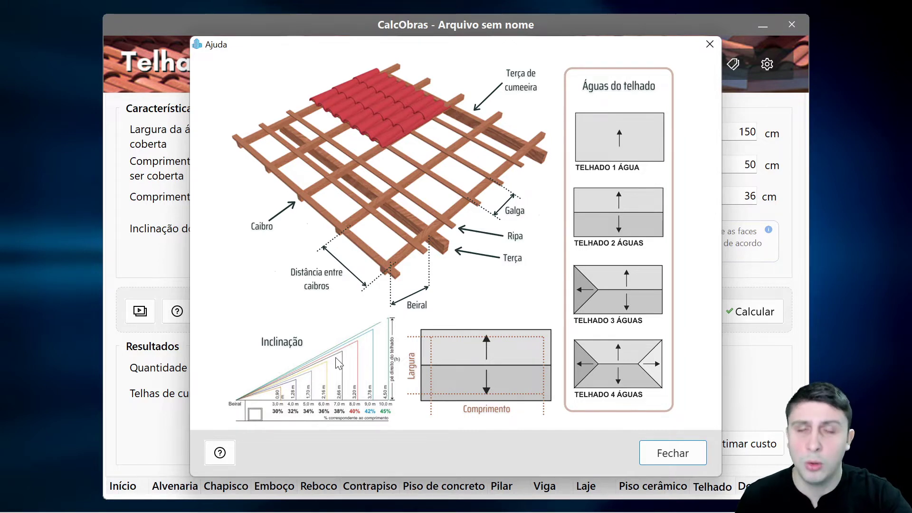
pyautogui.click(683, 446)
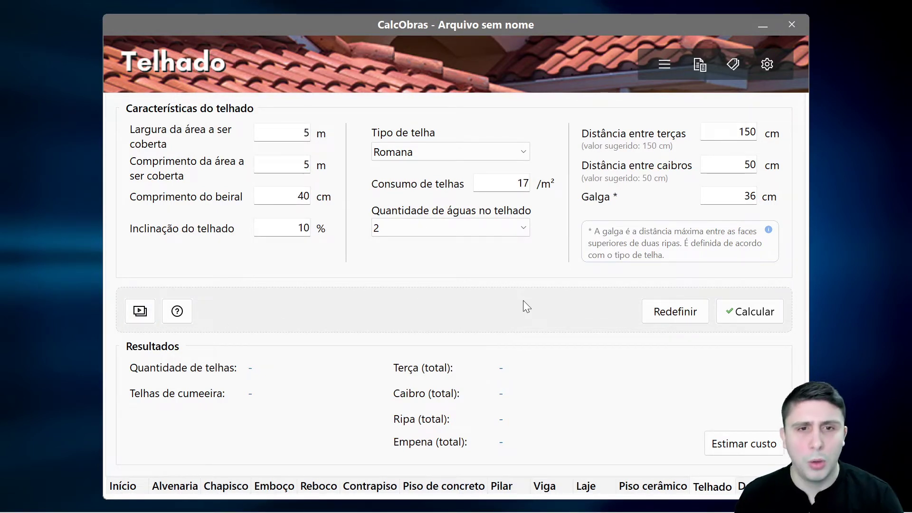
pyautogui.click(729, 312)
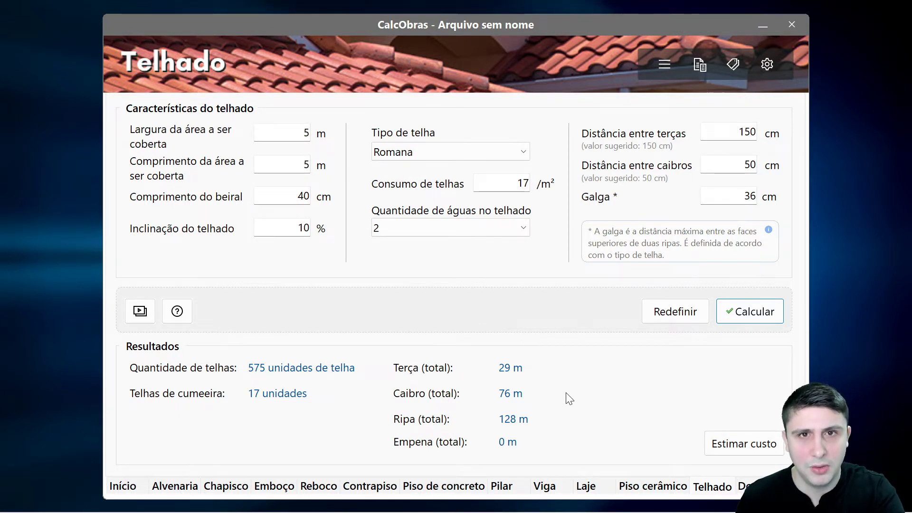
# - Generate the cost estimate for this service and review its area, material prices, unit cost and total, closing it when done
pyautogui.click(725, 442)
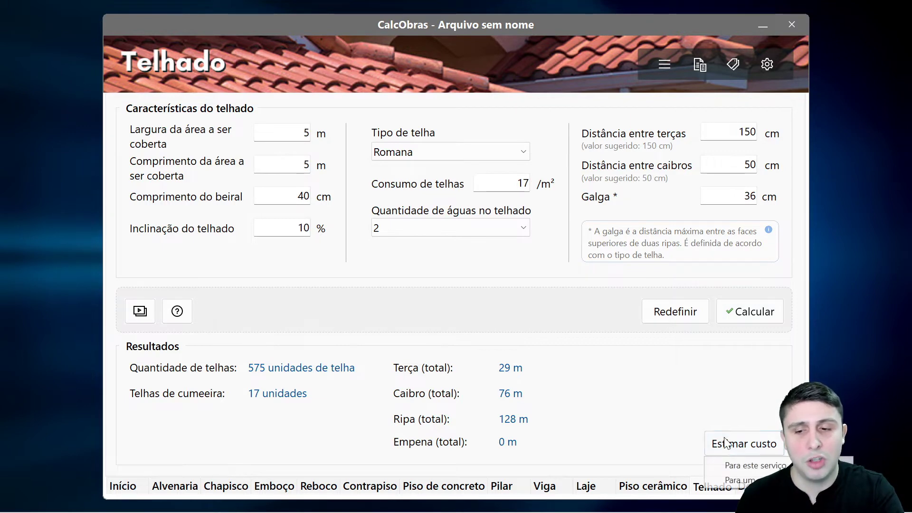
pyautogui.click(742, 461)
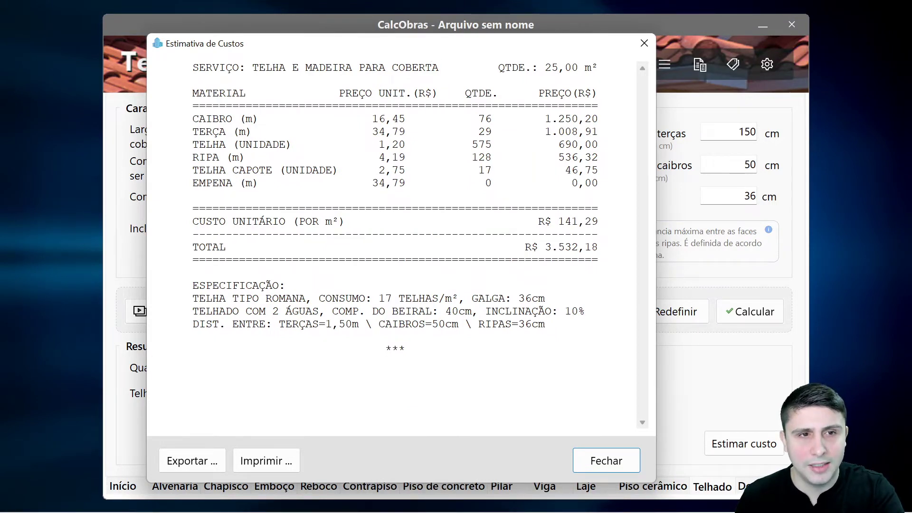
pyautogui.moveTo(545, 67); pyautogui.dragTo(598, 68)
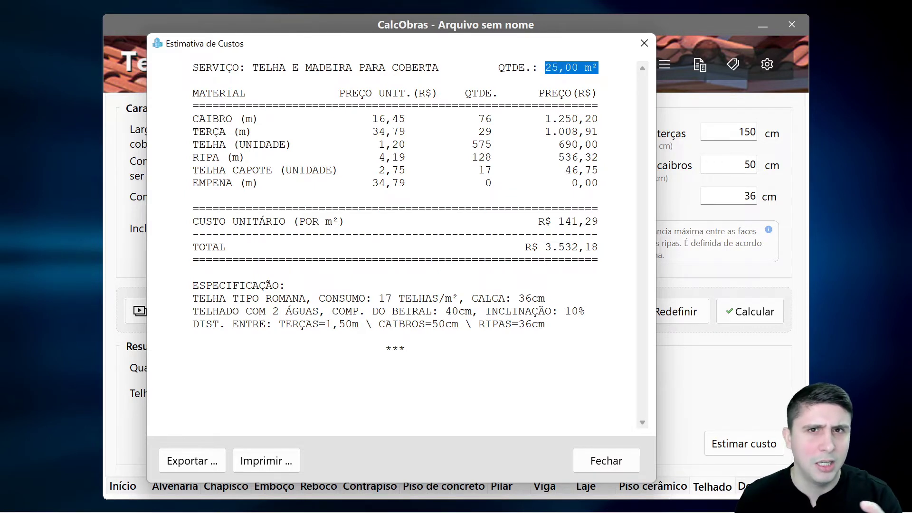
pyautogui.click(572, 132)
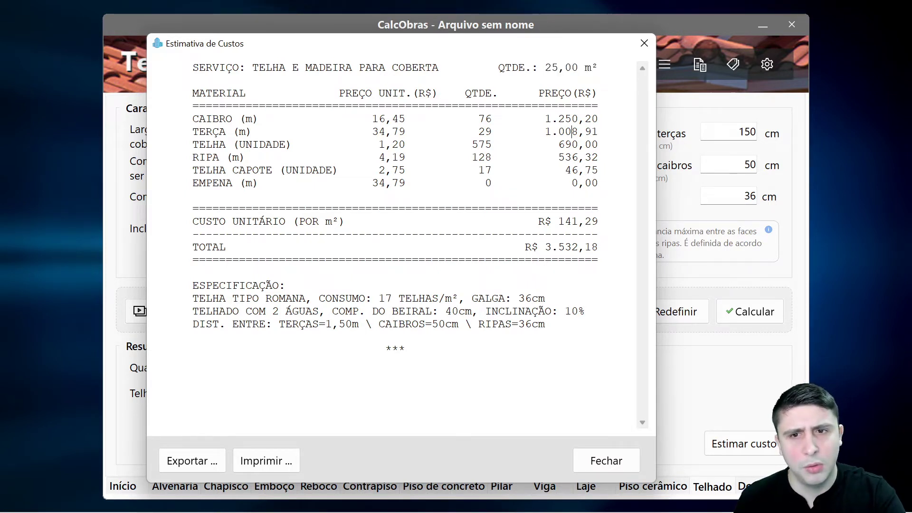
pyautogui.moveTo(598, 186); pyautogui.dragTo(193, 119)
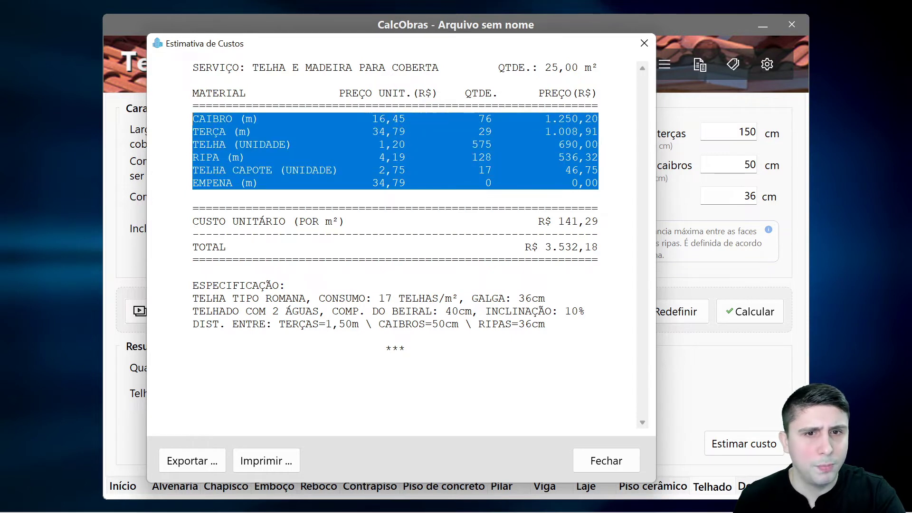
pyautogui.click(385, 208)
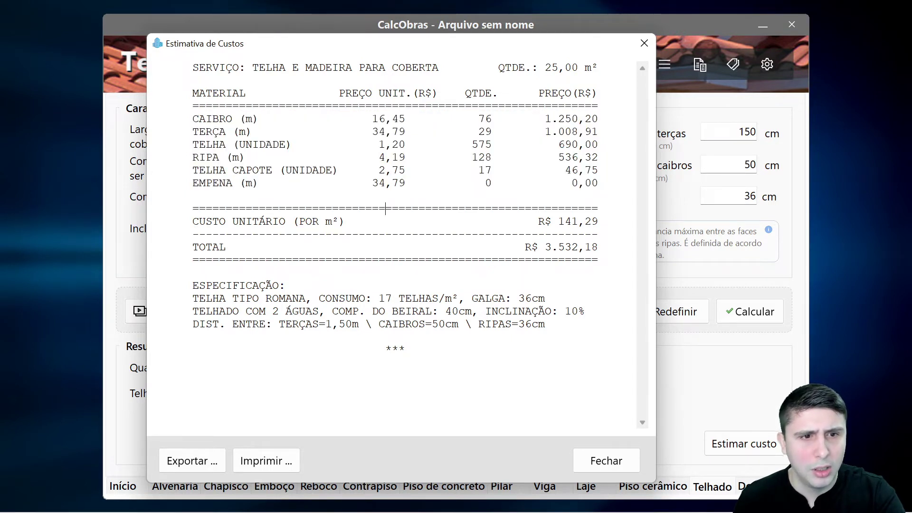
pyautogui.moveTo(193, 222); pyautogui.dragTo(598, 221)
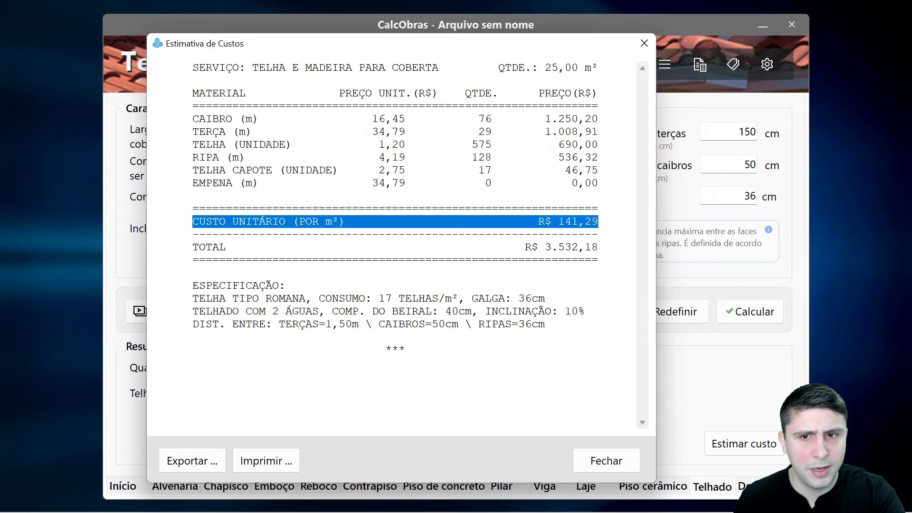
pyautogui.moveTo(193, 247); pyautogui.dragTo(598, 247)
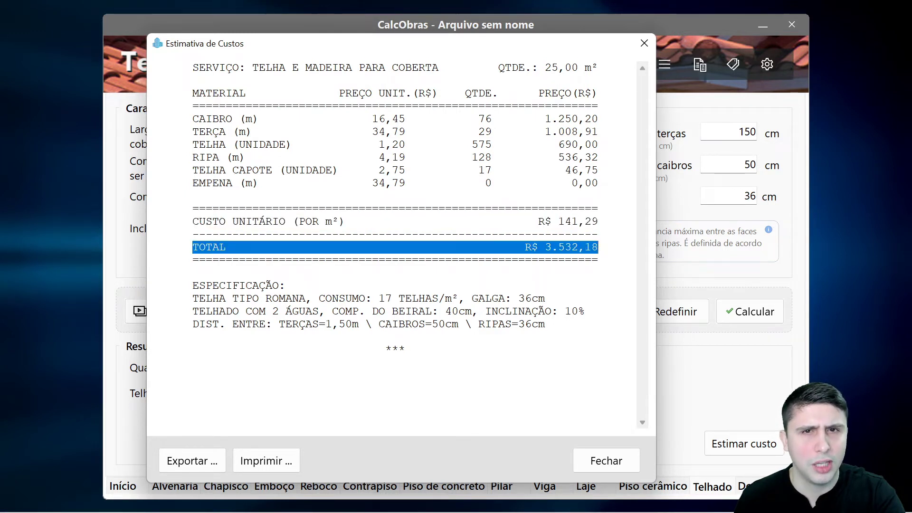
pyautogui.click(600, 463)
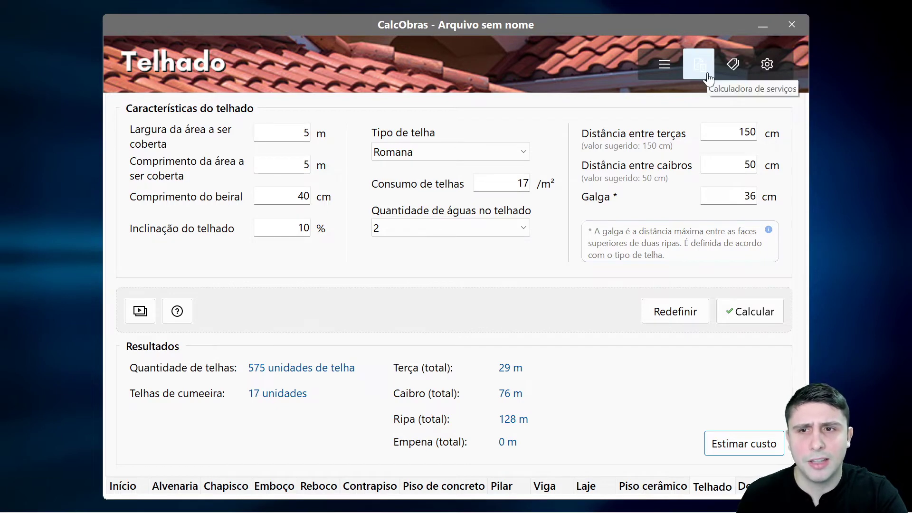
# - Update the Armazém CalcObras material prices for state BA and check the Armazém Usuário prices, cancelling out of the price register
pyautogui.click(727, 70)
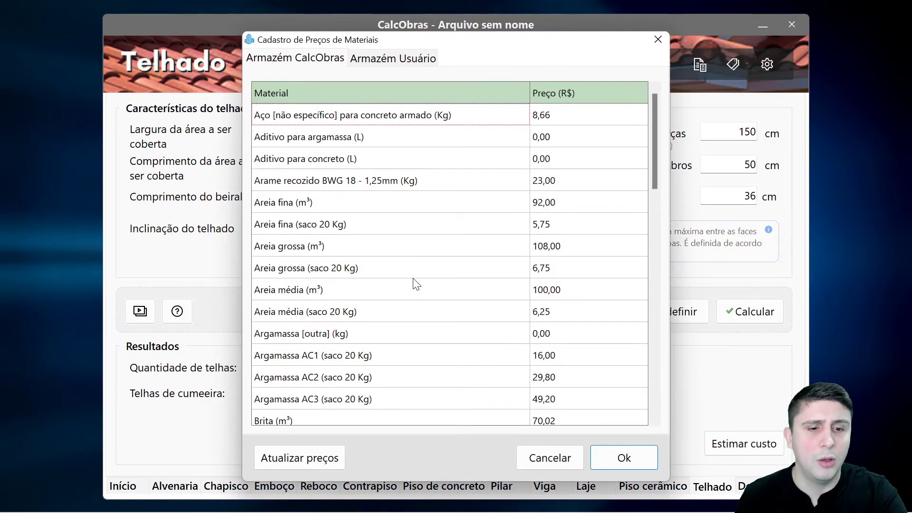
pyautogui.click(300, 458)
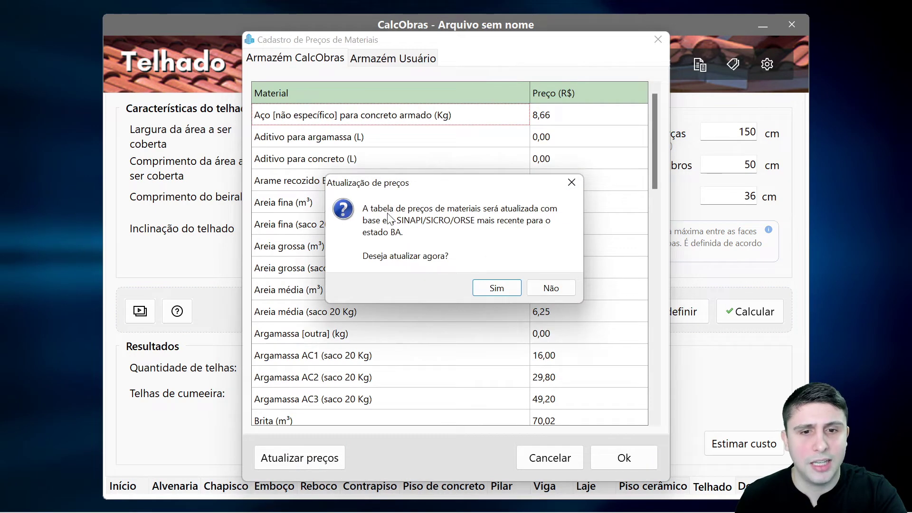
pyautogui.click(495, 287)
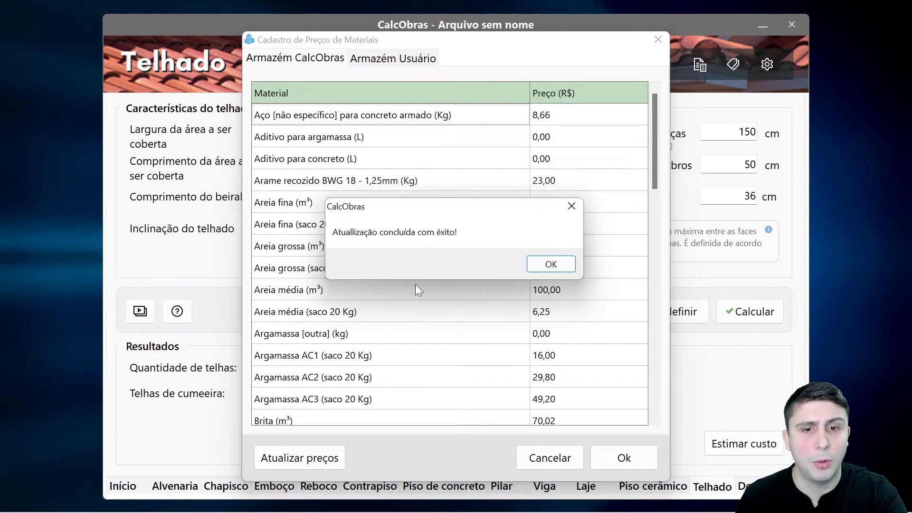
pyautogui.click(548, 266)
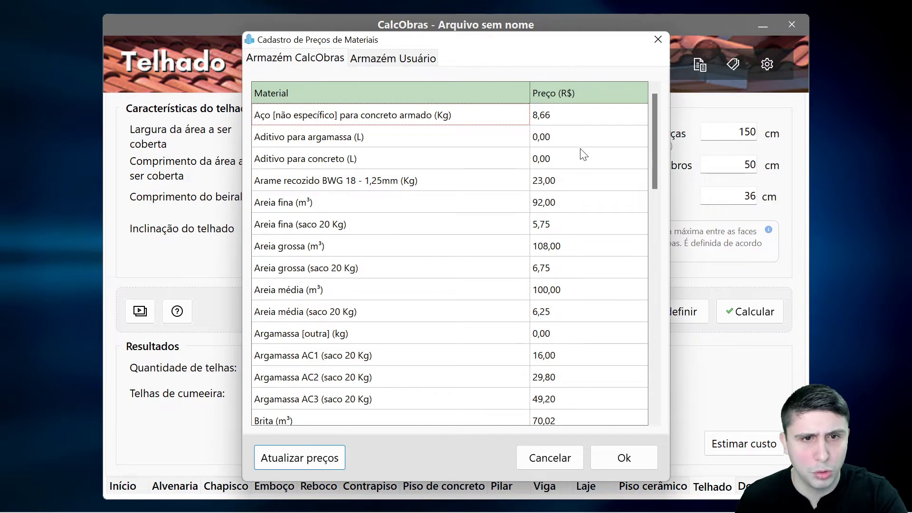
pyautogui.click(393, 59)
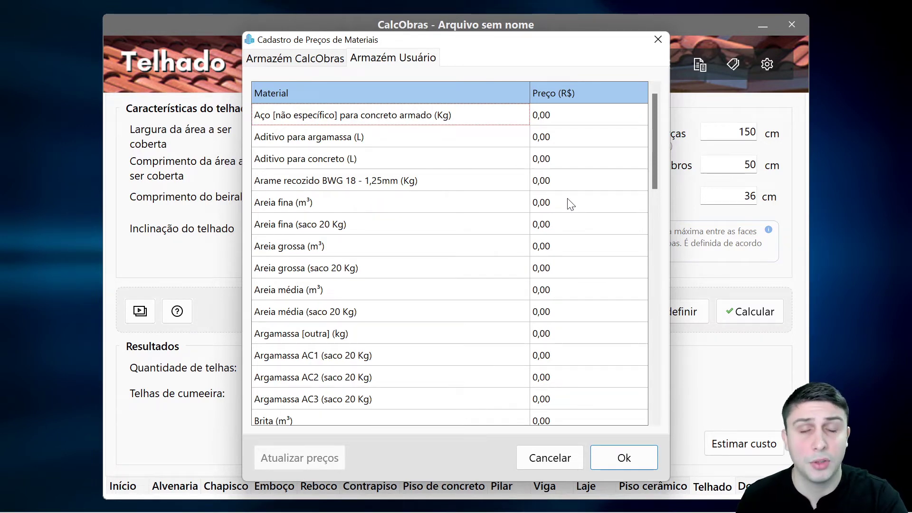
pyautogui.click(550, 457)
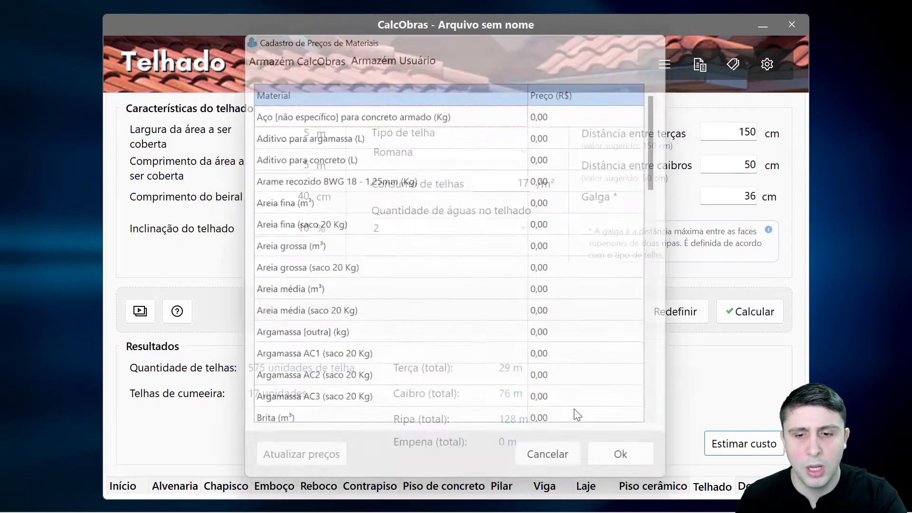
# - Set the Brazilian state to MG in the regional preferences and save the change
pyautogui.click(766, 65)
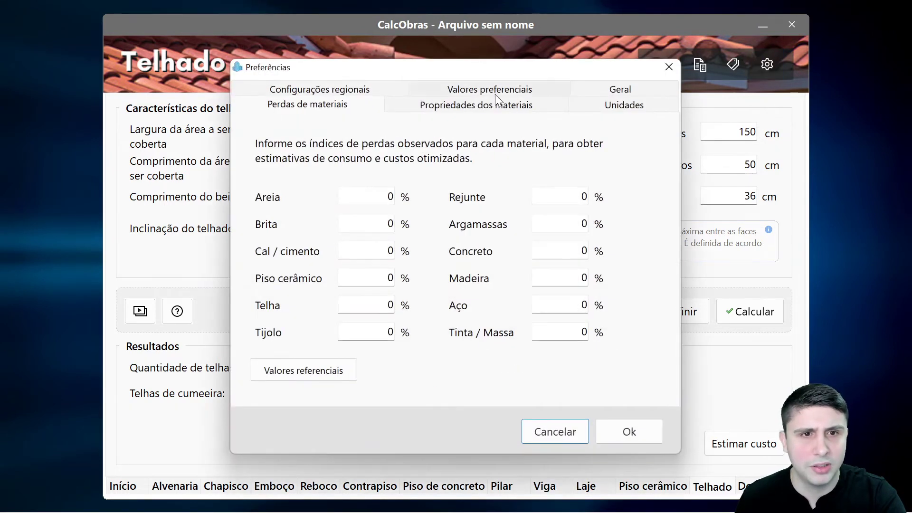
pyautogui.click(378, 91)
pyautogui.click(392, 328)
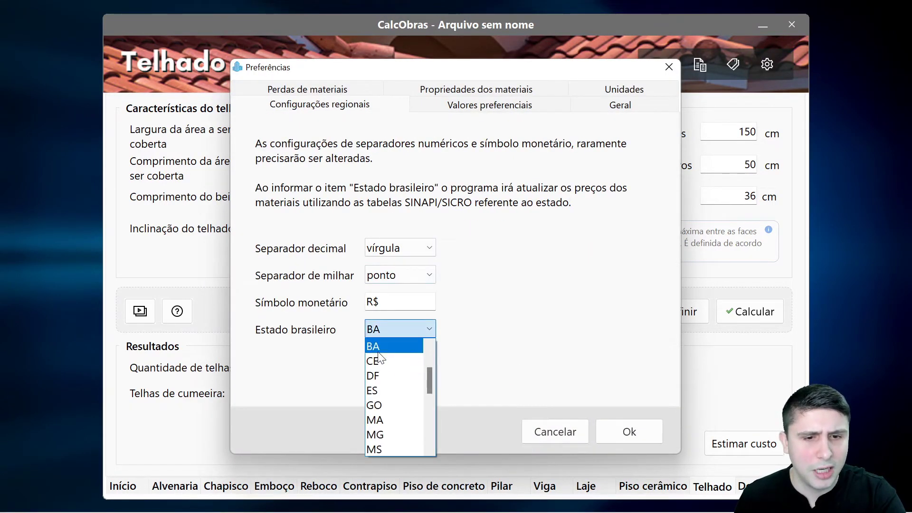
pyautogui.scroll(-2, 404, 376)
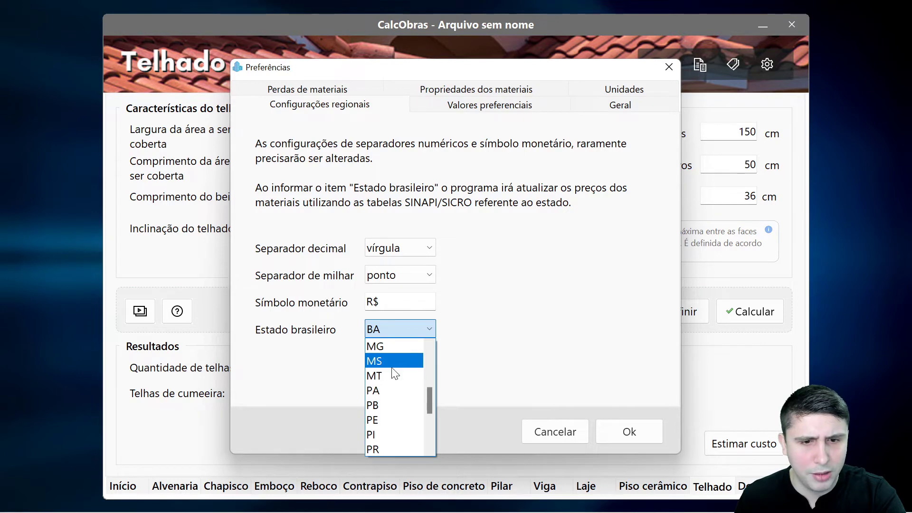
pyautogui.click(384, 348)
pyautogui.click(637, 429)
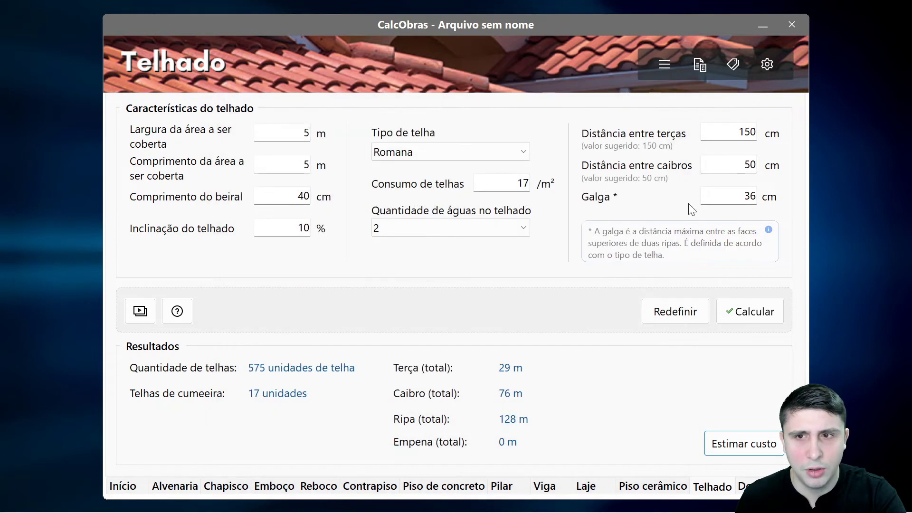
# - Update the Armazém CalcObras material prices for the newly selected state and save the price register
pyautogui.click(733, 64)
pyautogui.click(295, 458)
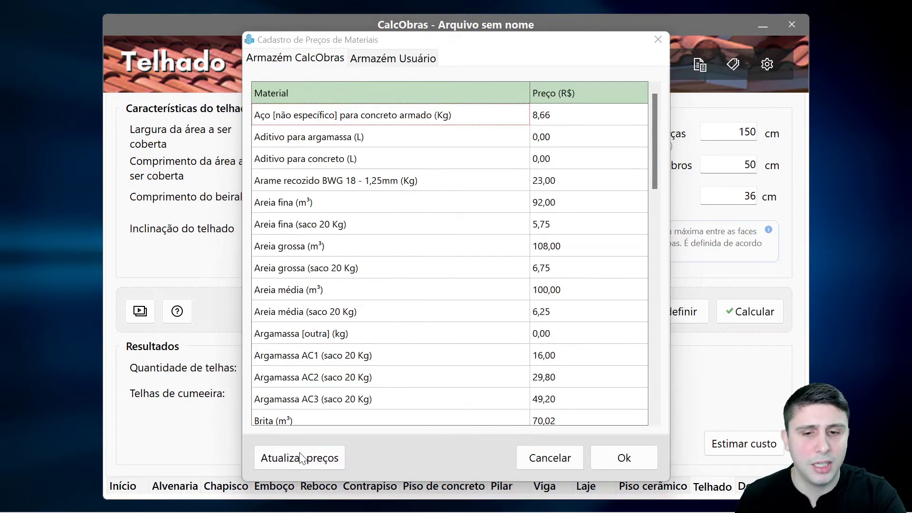
pyautogui.click(489, 290)
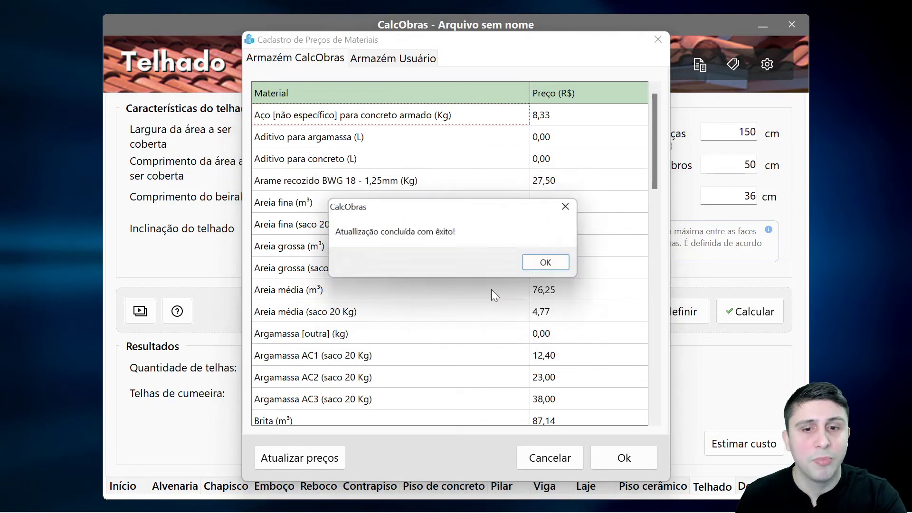
pyautogui.click(547, 262)
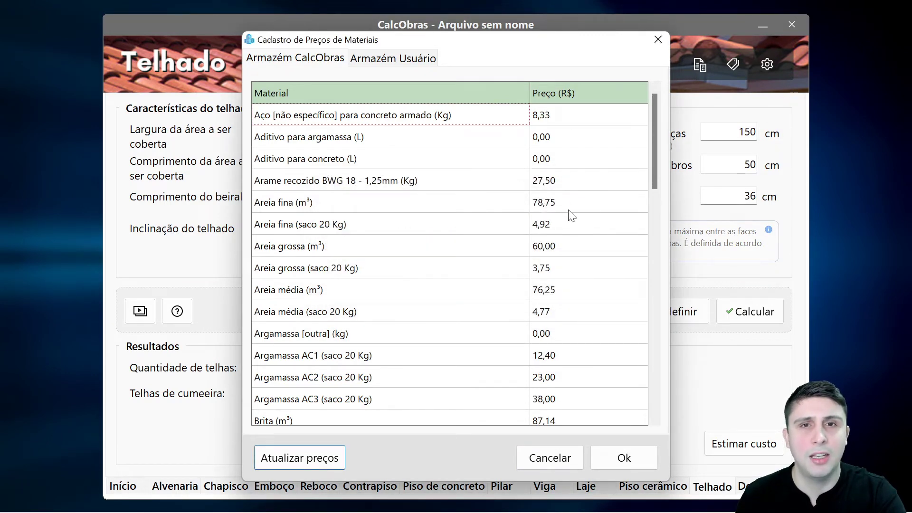
pyautogui.click(611, 459)
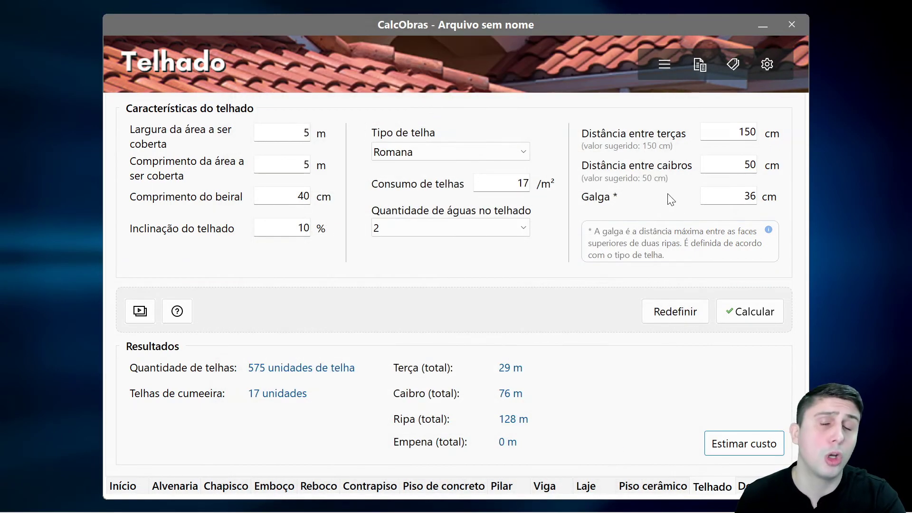
pyautogui.click(702, 66)
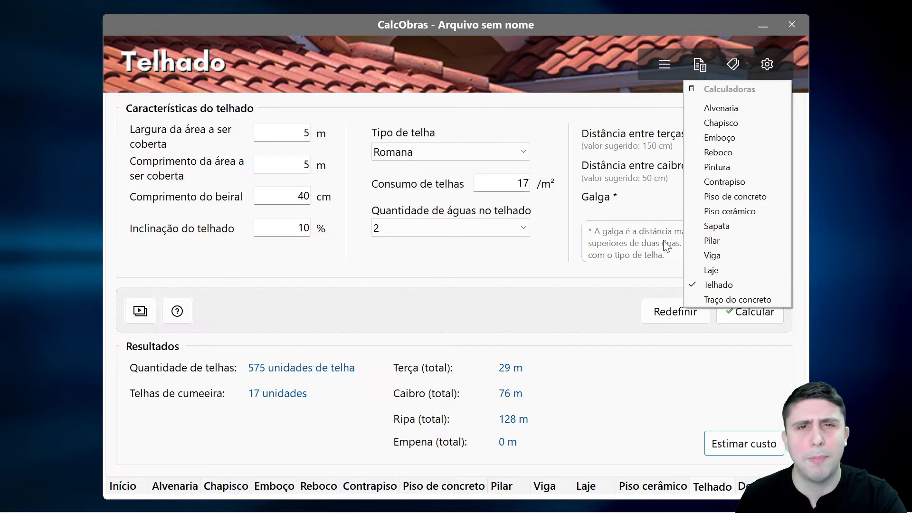
pyautogui.click(522, 293)
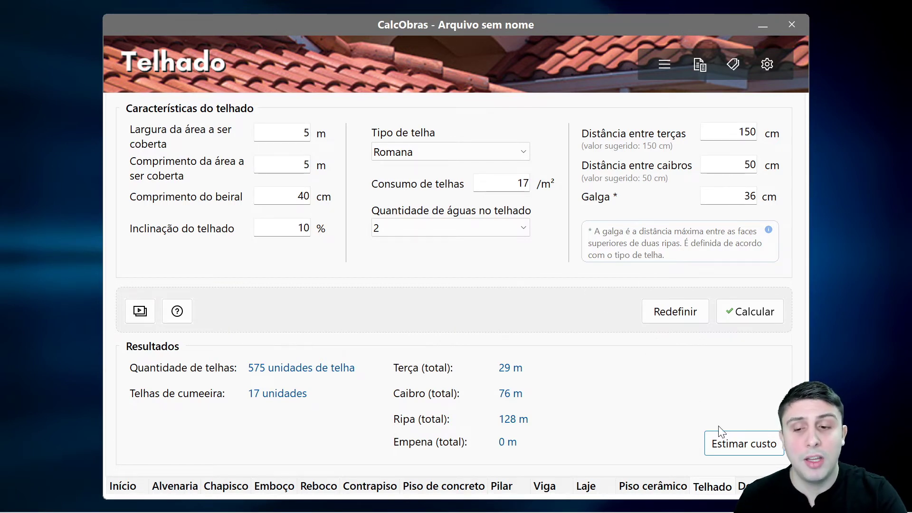
# - Open the multi-service cost estimate reports and try selecting several services, leaving only Telhado selected
pyautogui.click(717, 442)
pyautogui.click(737, 481)
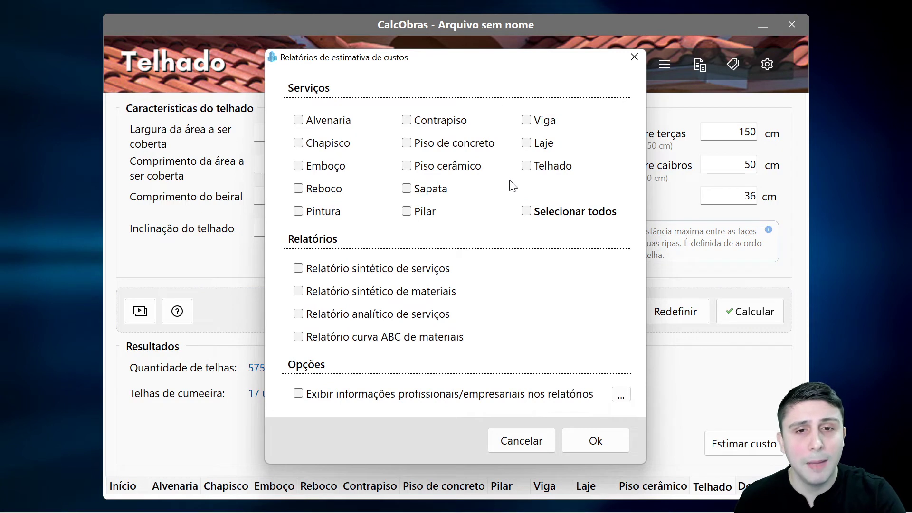
pyautogui.click(526, 165)
pyautogui.click(298, 120)
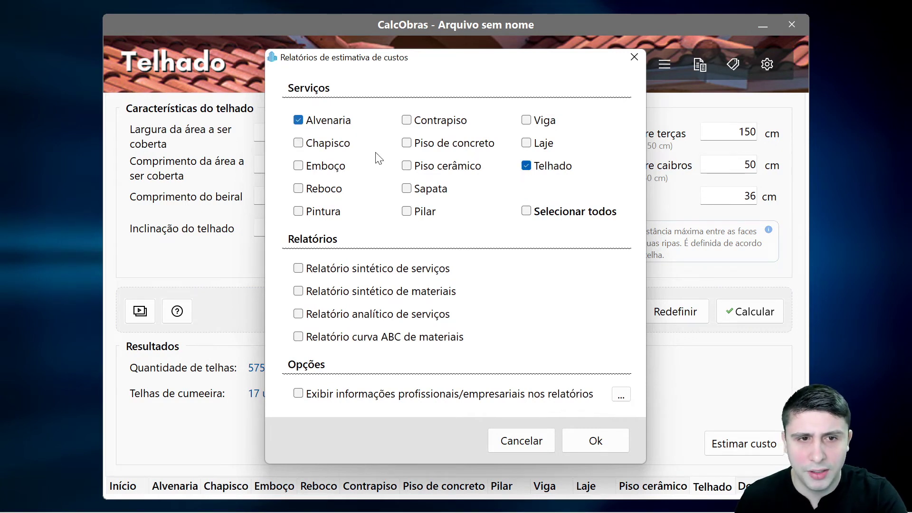
pyautogui.click(407, 166)
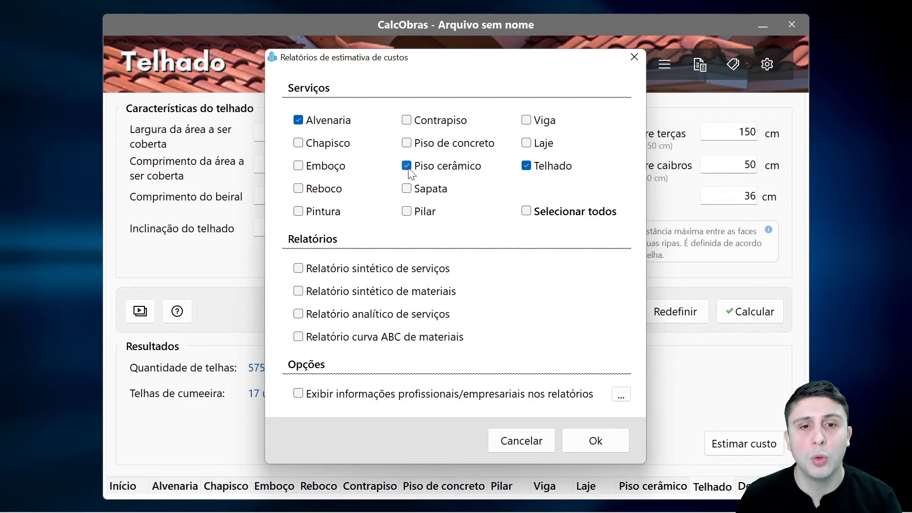
pyautogui.click(299, 122)
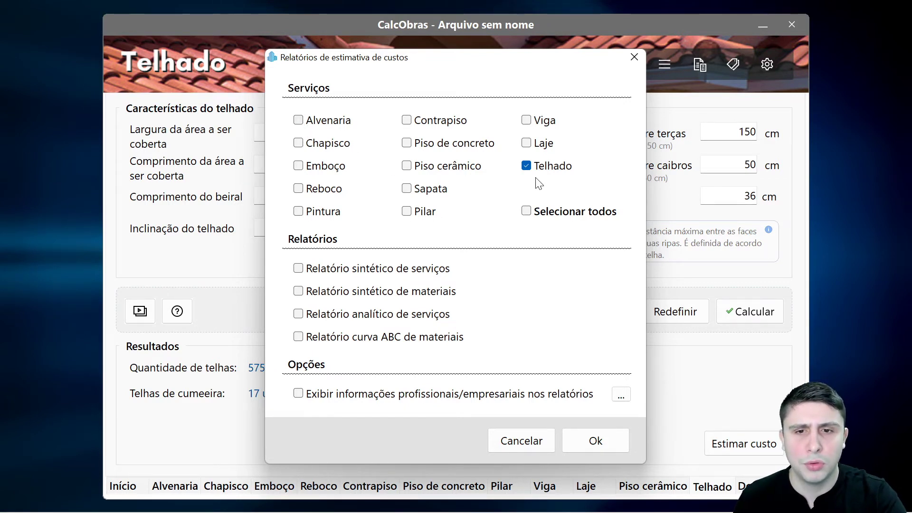
# - Generate the Relatório sintético de serviços for the roof, review its cost line and close the report
pyautogui.click(298, 269)
pyautogui.click(595, 442)
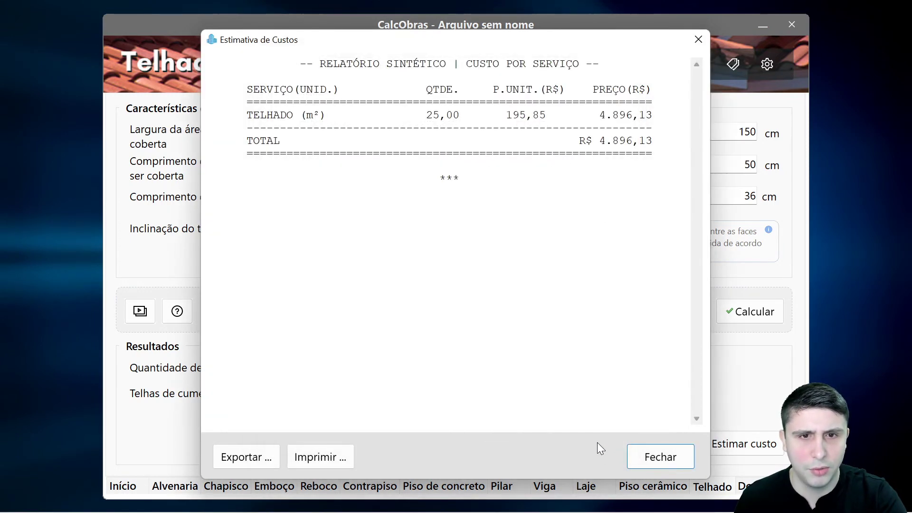
pyautogui.moveTo(246, 128)
pyautogui.mouseDown()
pyautogui.moveTo(587, 129)
pyautogui.moveTo(246, 115)
pyautogui.mouseUp()
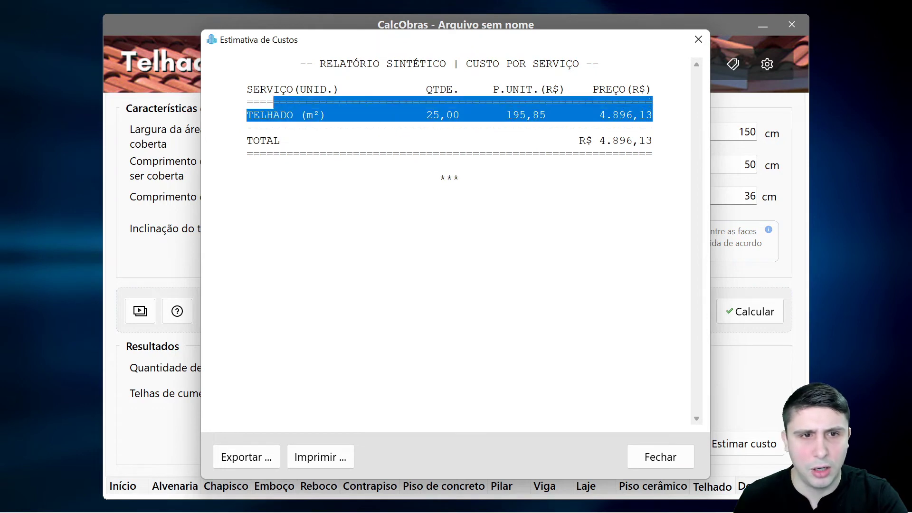
pyautogui.click(669, 459)
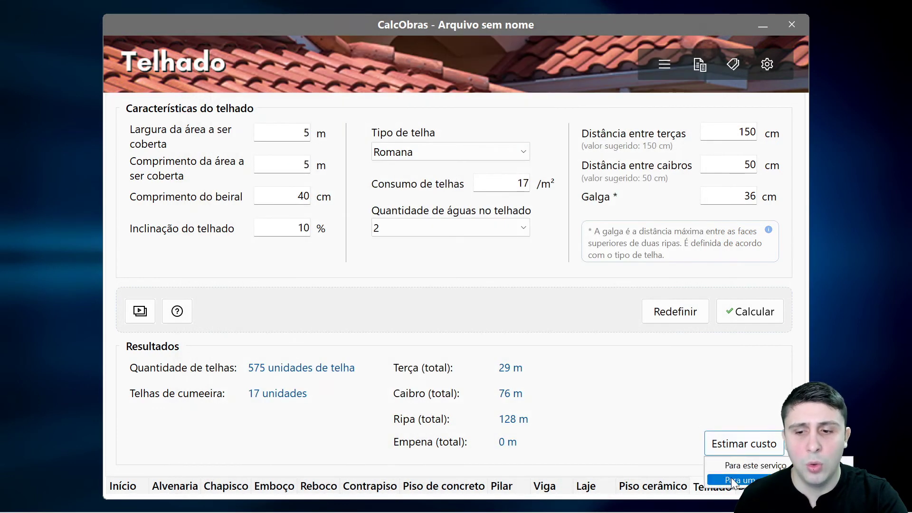
# - Generate only the Relatório sintético de materiais for Telhado, check its total and close the report
pyautogui.click(732, 443)
pyautogui.click(298, 268)
pyautogui.click(298, 291)
pyautogui.click(595, 441)
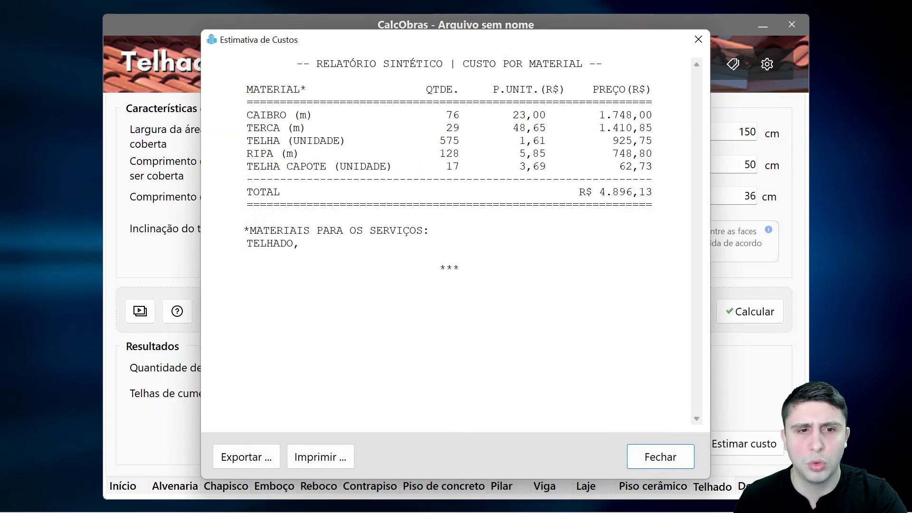
pyautogui.moveTo(653, 192); pyautogui.dragTo(519, 192)
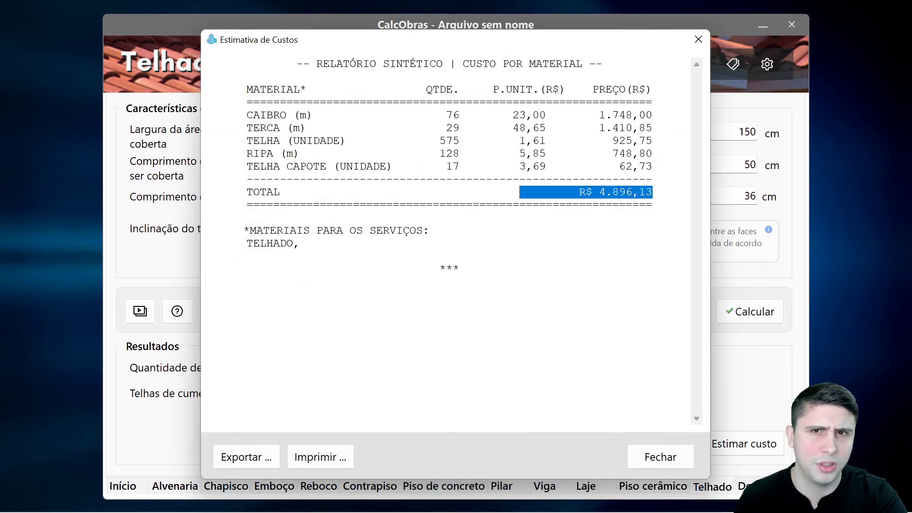
pyautogui.click(660, 457)
# - Generate only the Relatório analítico de serviços for Telhado, review it and close the report
pyautogui.click(734, 444)
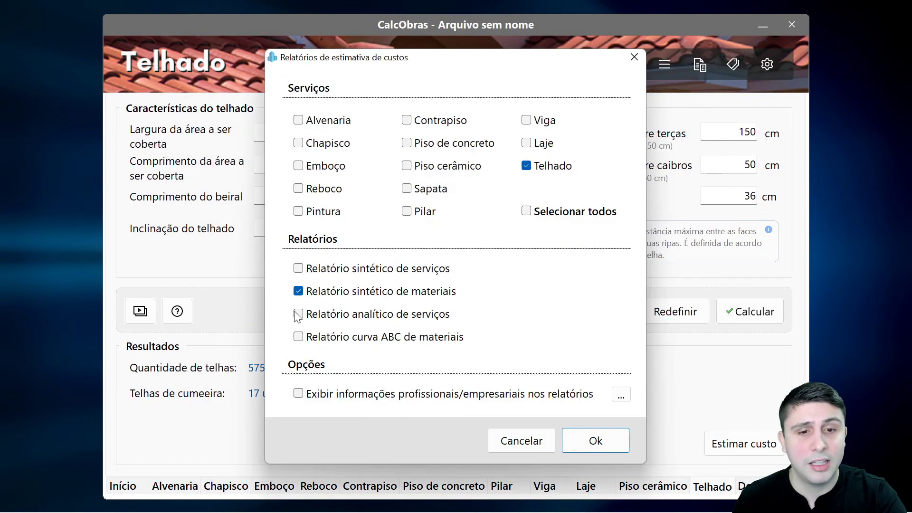
pyautogui.click(299, 291)
pyautogui.click(299, 314)
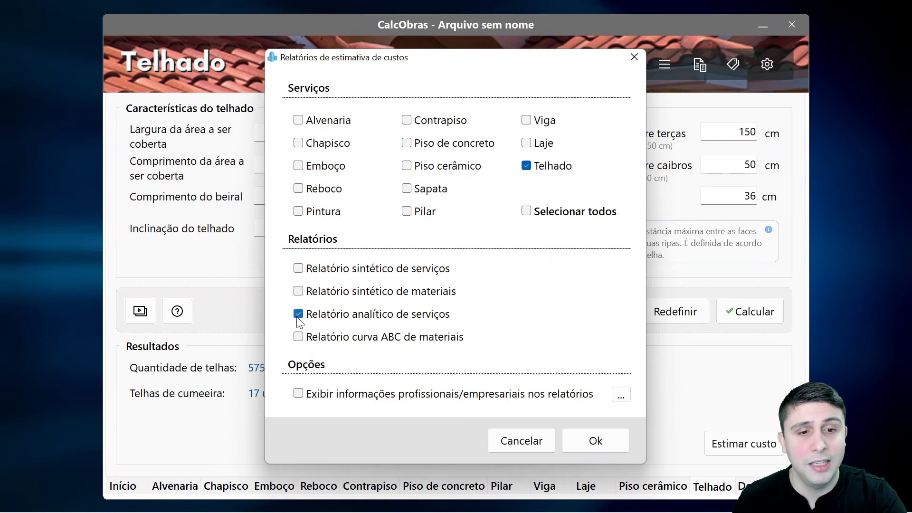
pyautogui.click(599, 442)
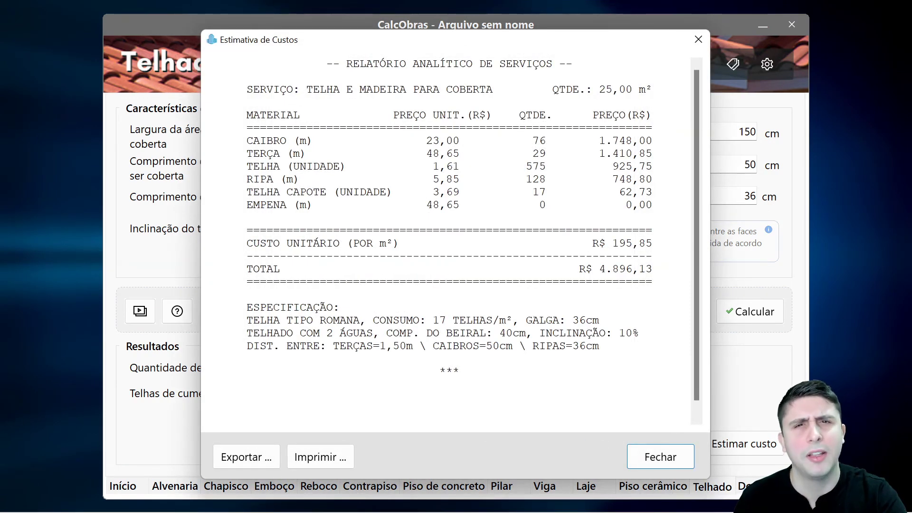
pyautogui.click(668, 452)
# - Generate a combined report for Telhado with Relatório sintético de materiais and Relatório curva ABC de materiais, without the analytical report
pyautogui.click(729, 449)
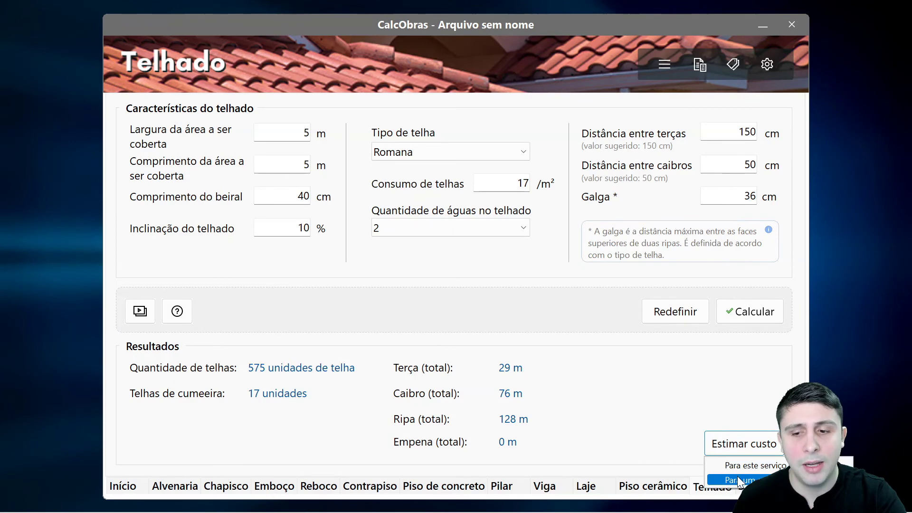
pyautogui.click(737, 475)
pyautogui.click(306, 316)
pyautogui.click(298, 337)
pyautogui.click(298, 291)
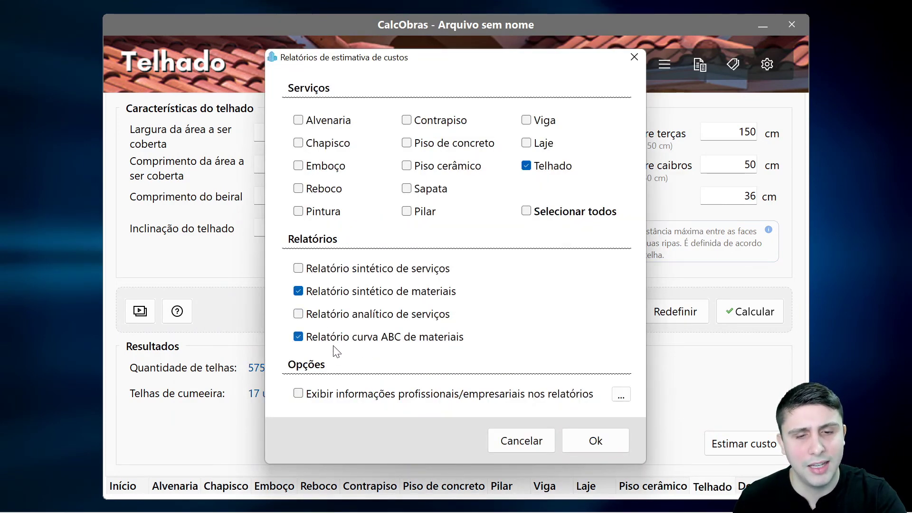
pyautogui.click(601, 441)
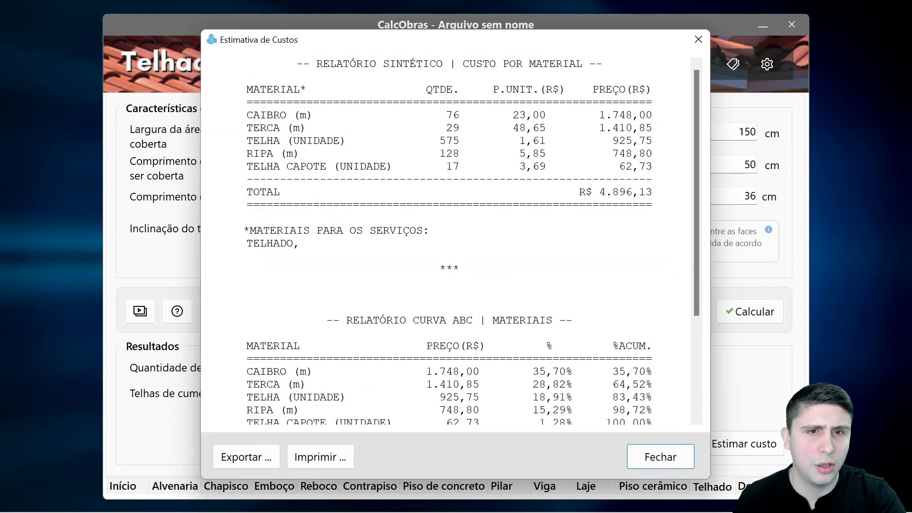
# - Examine each material's price and percentages in the ABC curve section, and close the report
pyautogui.scroll(-5, 449, 238)
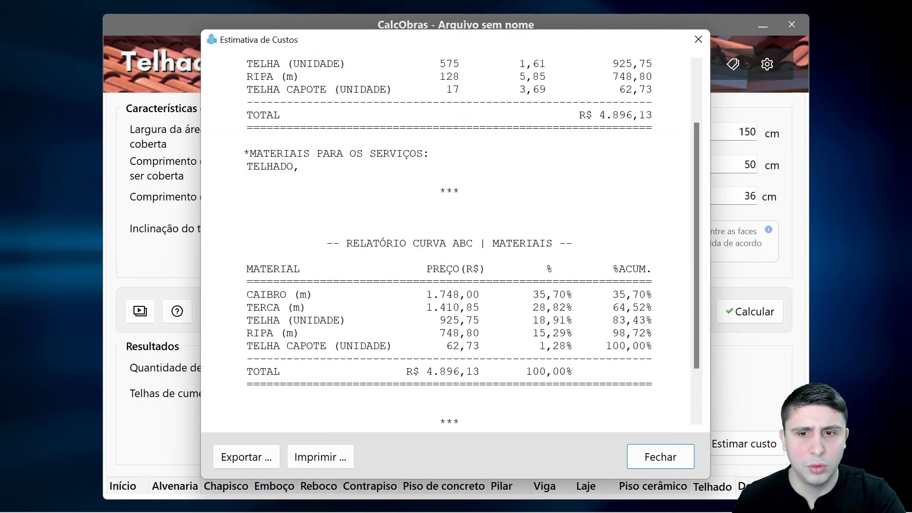
pyautogui.moveTo(653, 283); pyautogui.dragTo(246, 230)
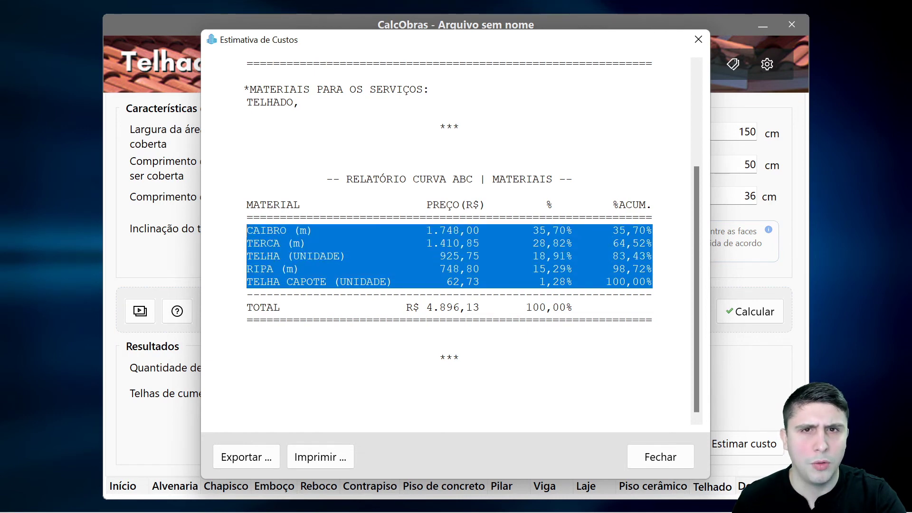
pyautogui.click(246, 230)
pyautogui.scroll(5, 449, 238)
pyautogui.click(699, 42)
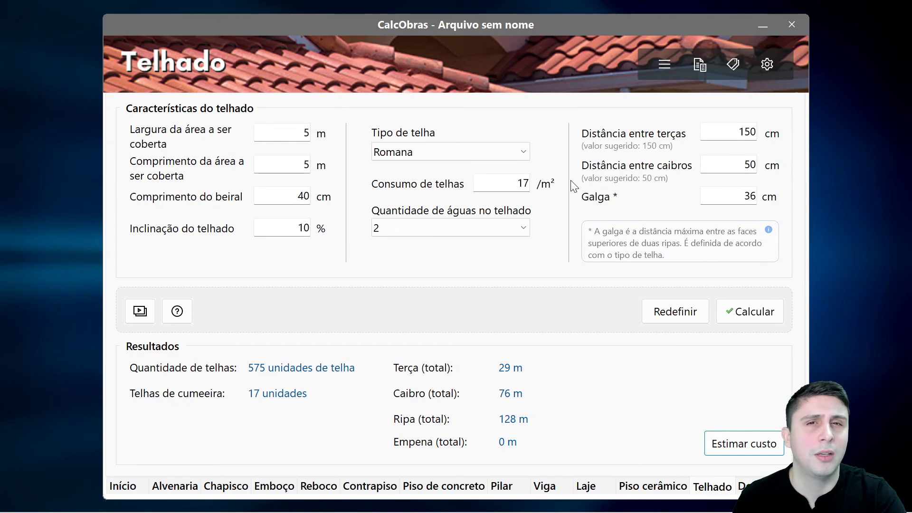